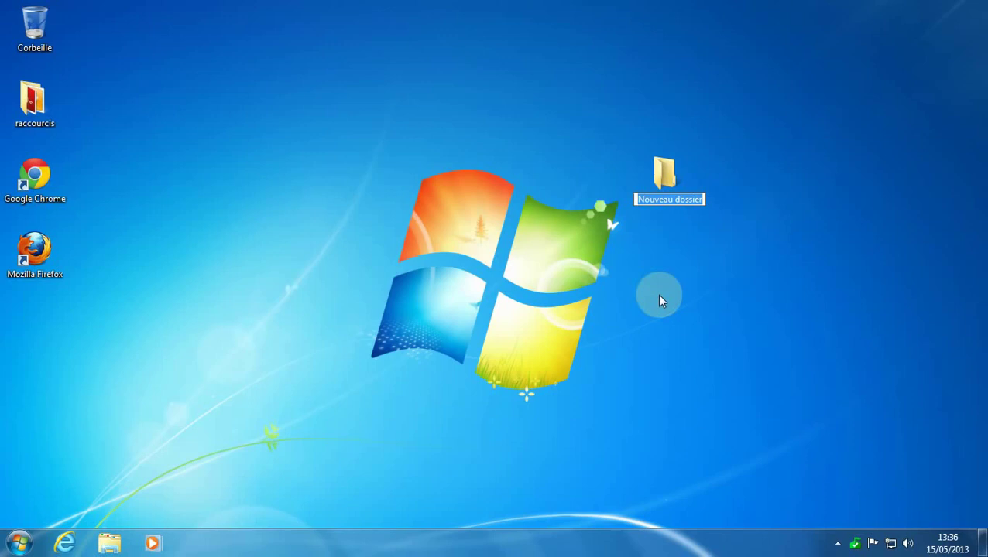
type("a")
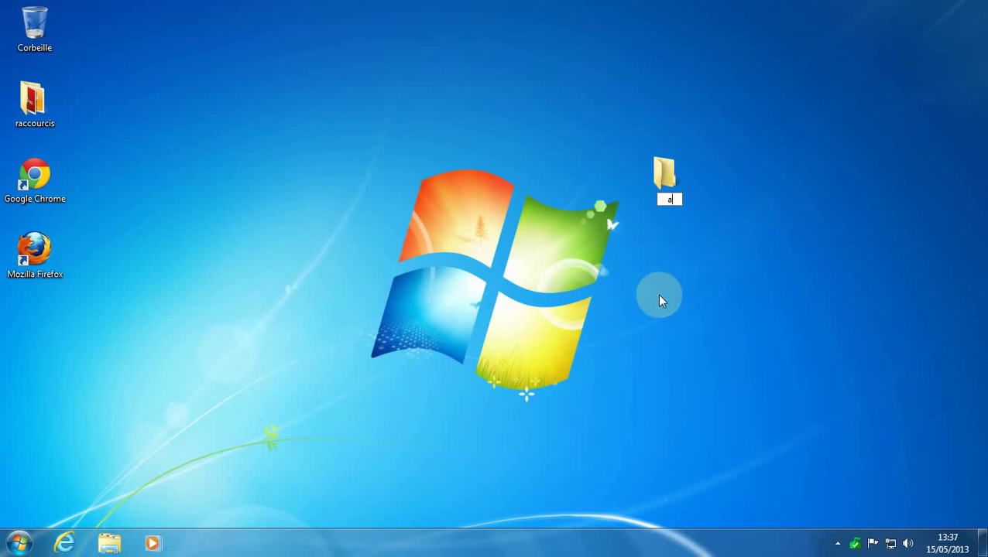
key("BackSpace")
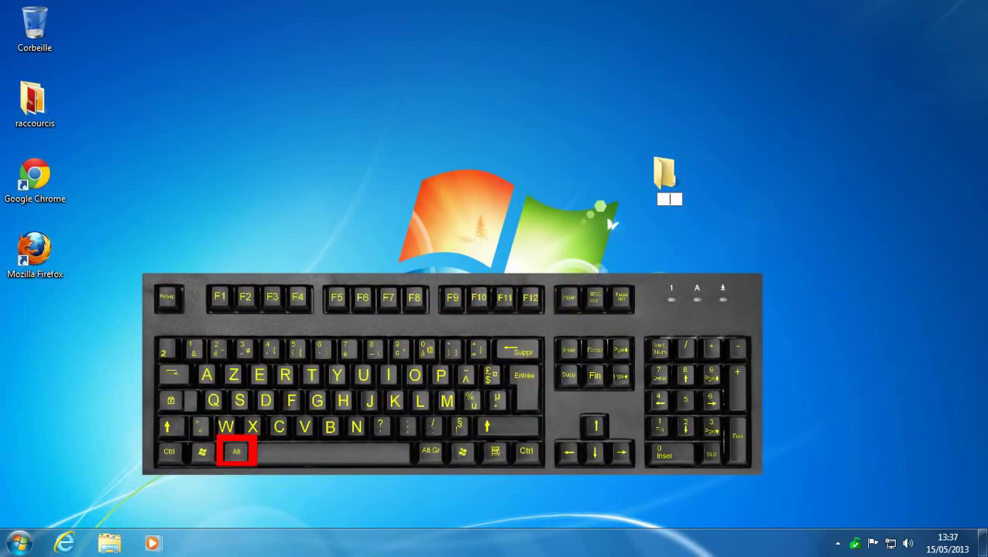
type("A")
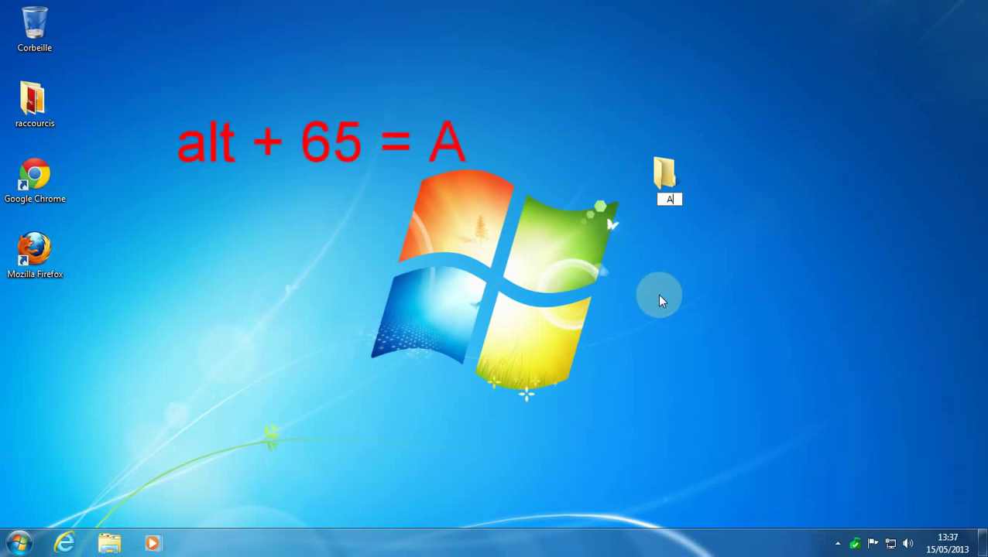
- Name the new desktop folder with only the invisible character, code 0160
key("BackSpace")
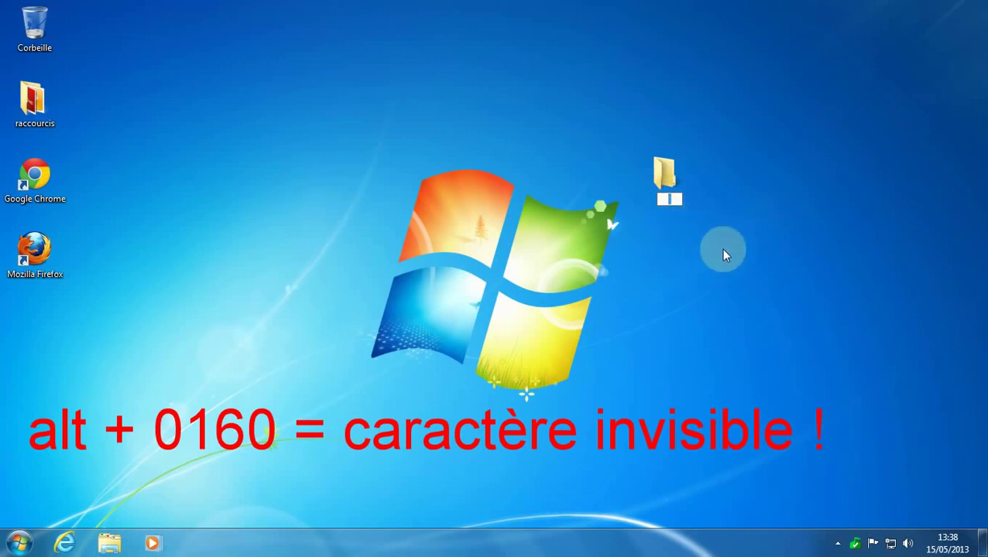
key("Return")
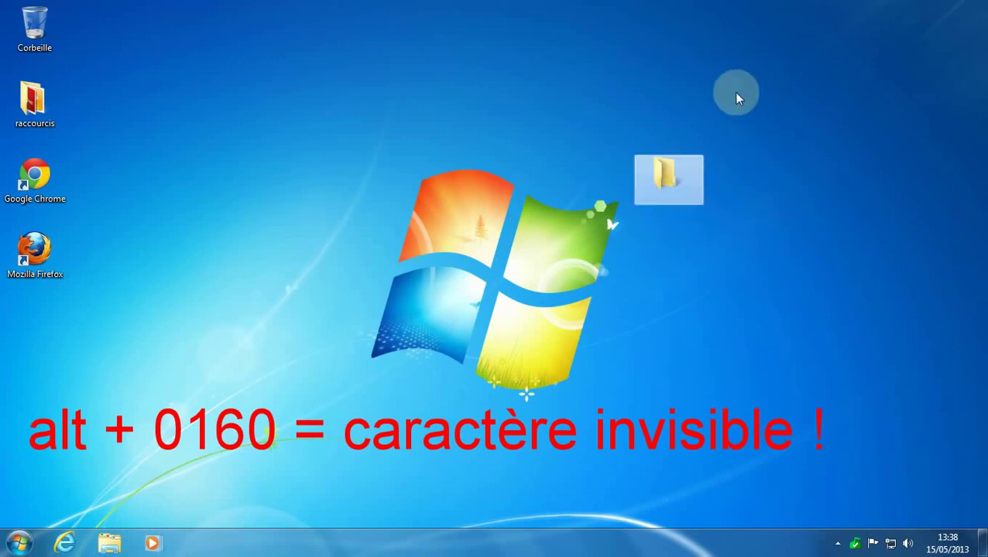
left_click(789, 204)
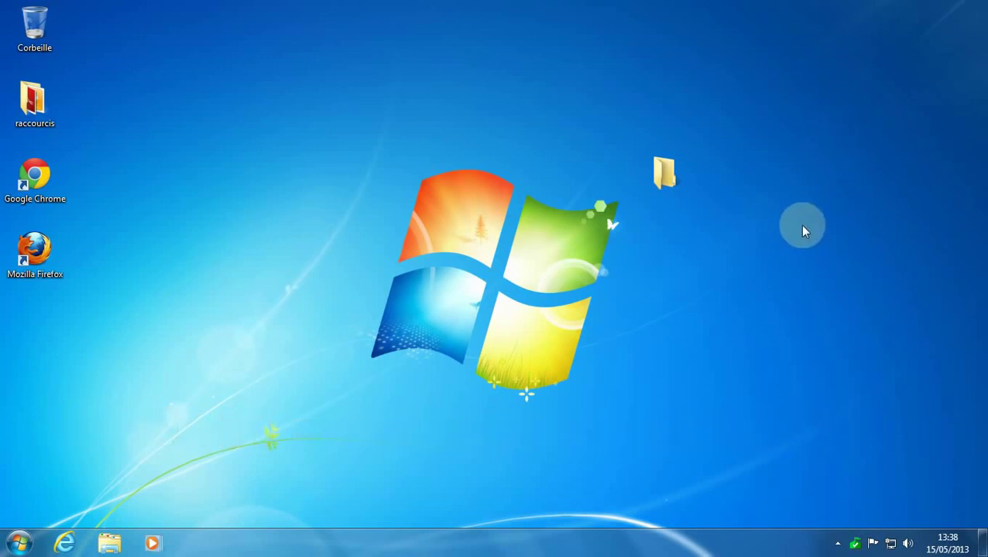
- Open the icon selection for the nameless desktop folder from the customization options in its properties
left_click(667, 172)
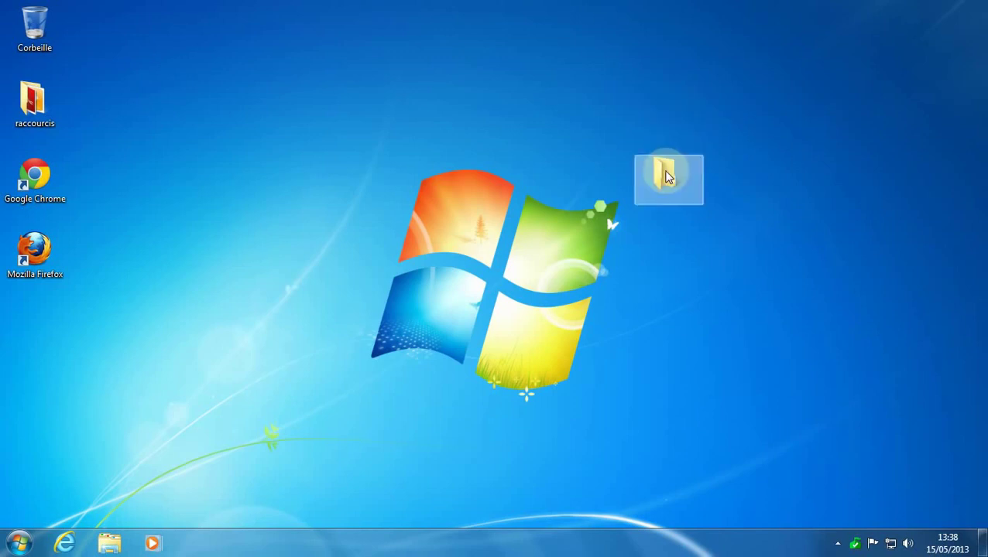
right_click(666, 176)
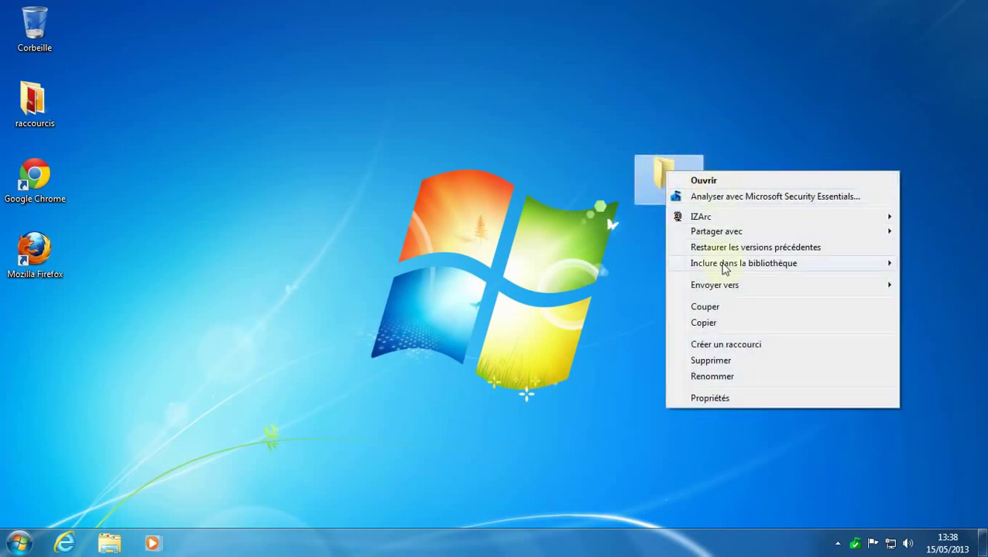
left_click(707, 400)
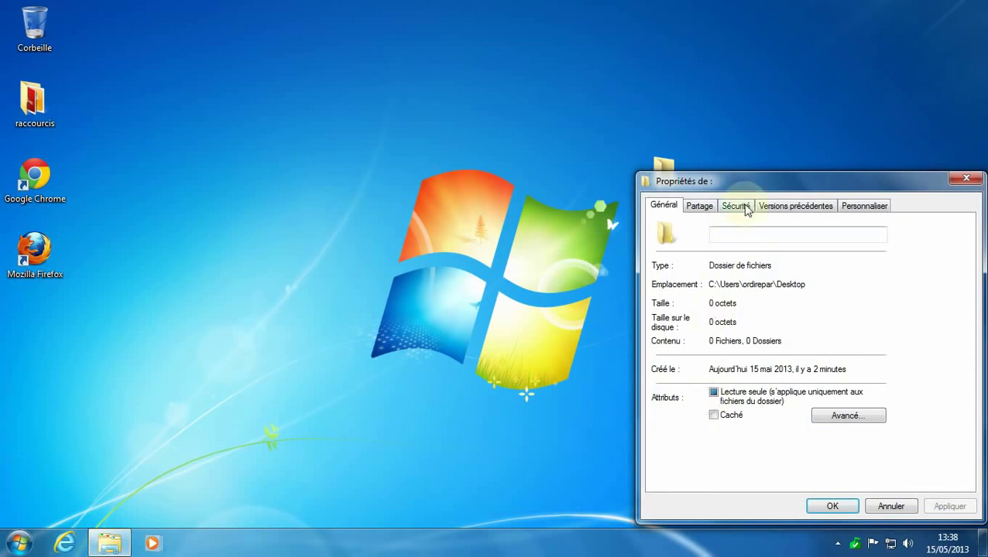
left_click_drag(798, 166, 367, 61)
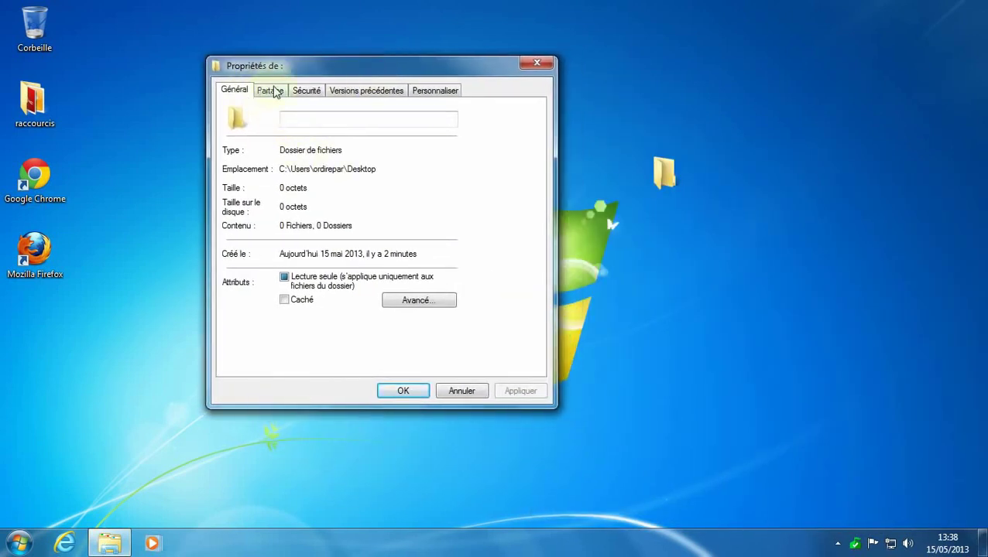
left_click(444, 92)
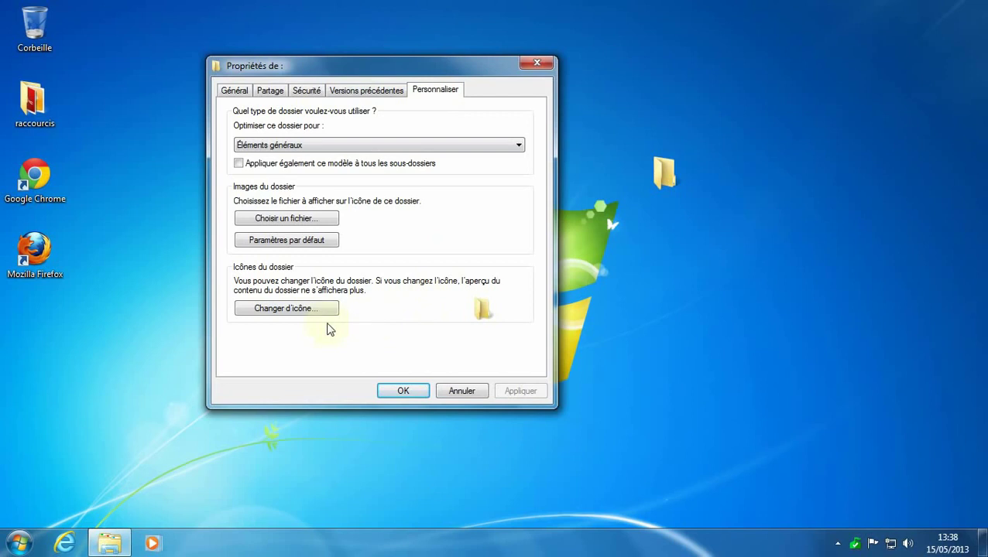
left_click(284, 310)
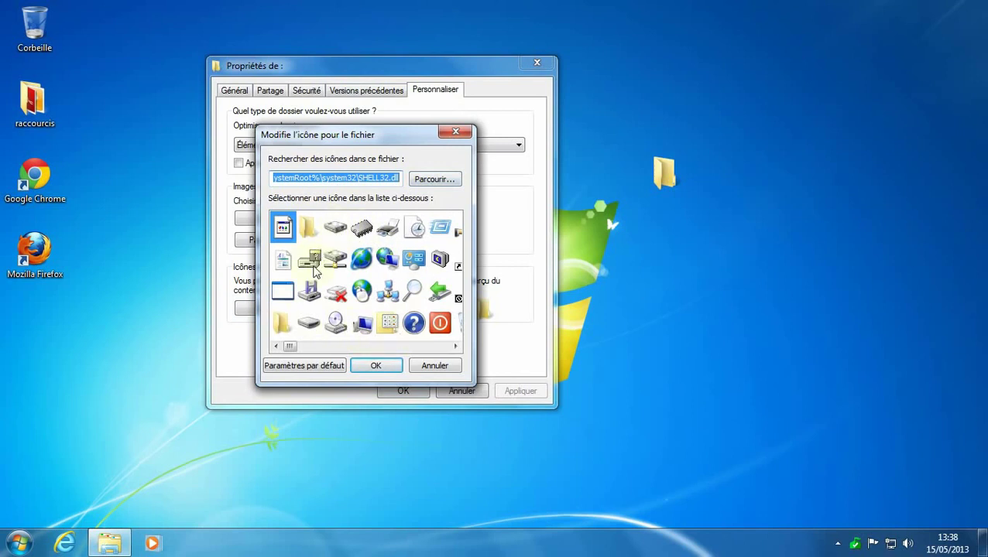
- Assign the blank icon from SHELL32.dll to the nameless folder and apply the property changes
left_click(456, 348)
left_click(455, 349)
left_click(456, 348)
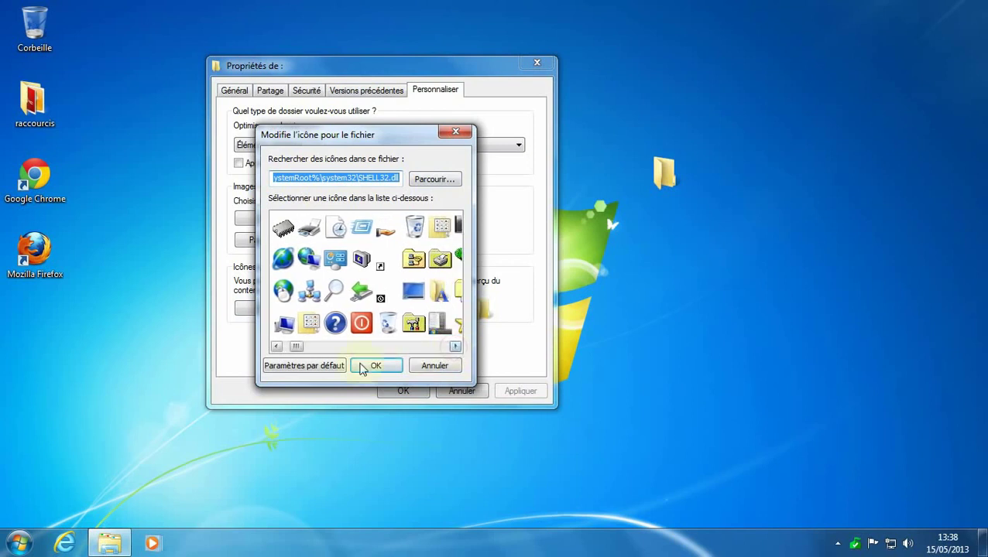
left_click_drag(298, 347, 317, 352)
left_click(455, 347)
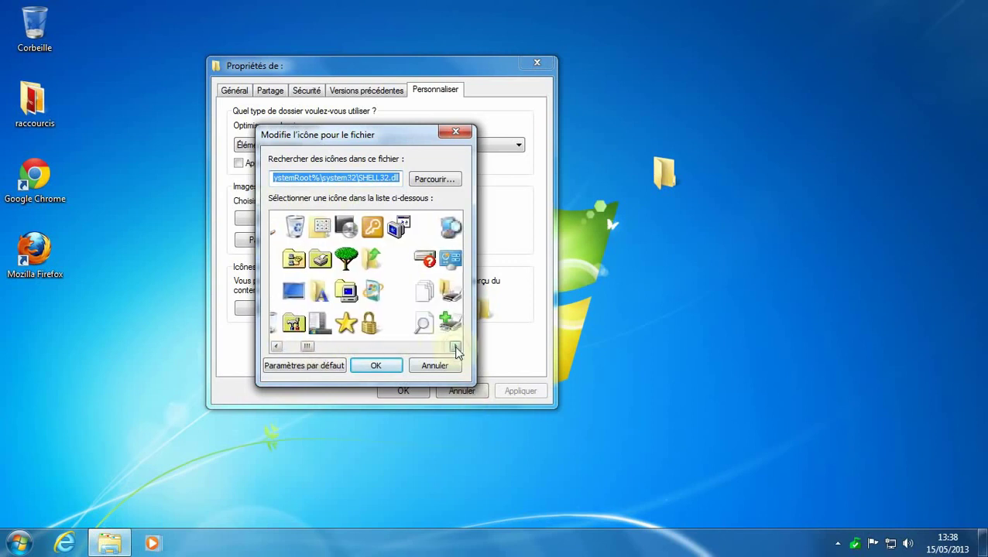
left_click(387, 260)
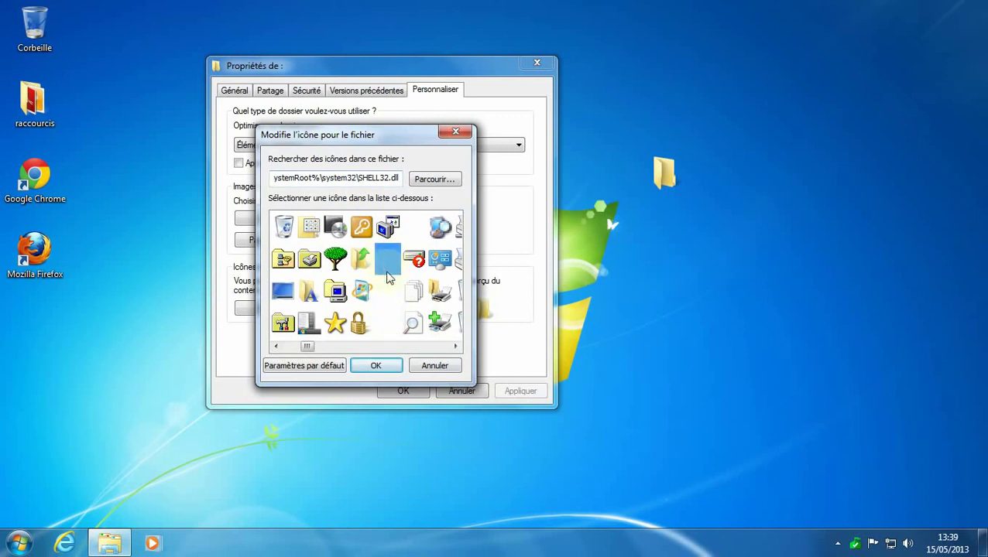
left_click(377, 367)
left_click(388, 392)
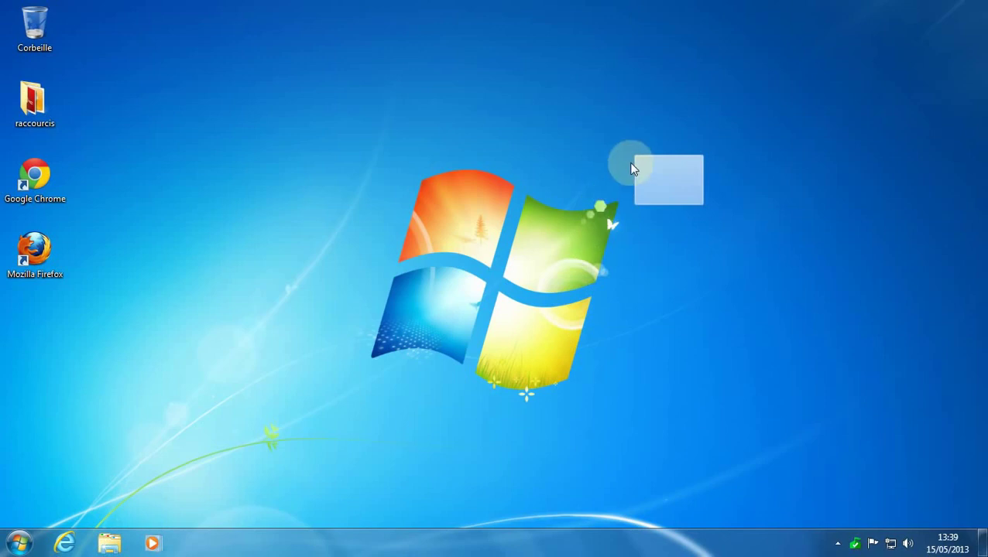
left_click(839, 154)
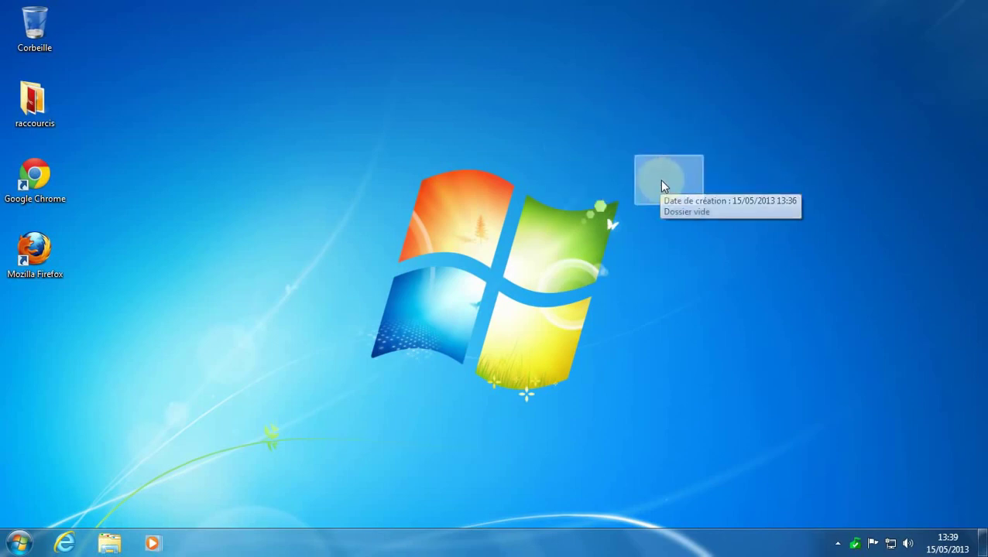
- Open the invisible desktop folder and create a subfolder in it with the default name Nouveau dossier
double_click(662, 184)
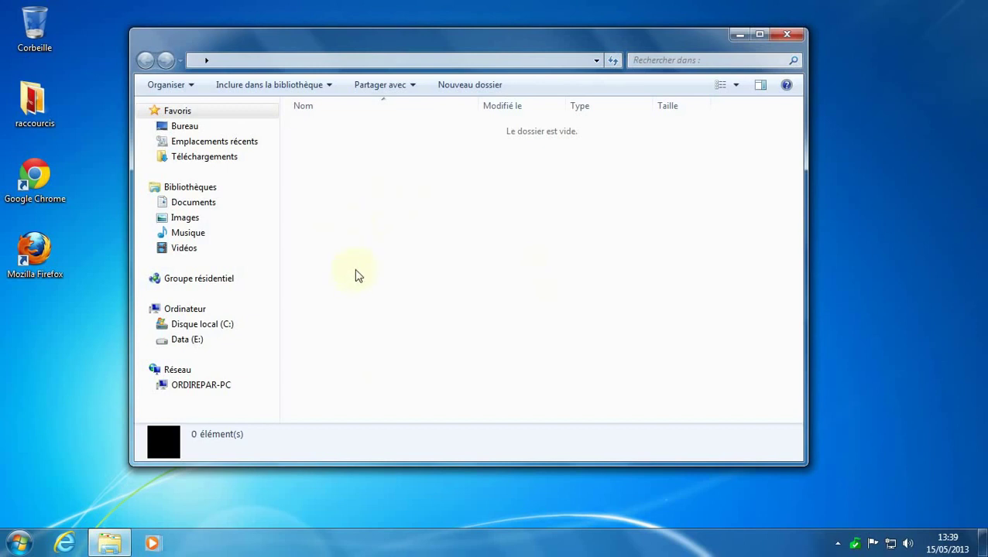
left_click(478, 85)
left_click(397, 283)
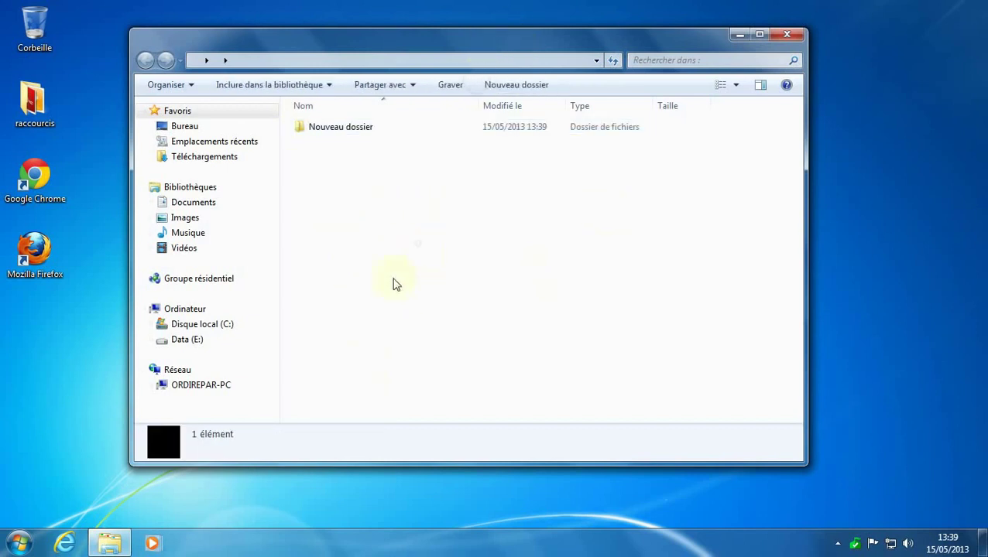
- Look inside the Nouveau dossier subfolder and return to the invisible parent folder
double_click(316, 130)
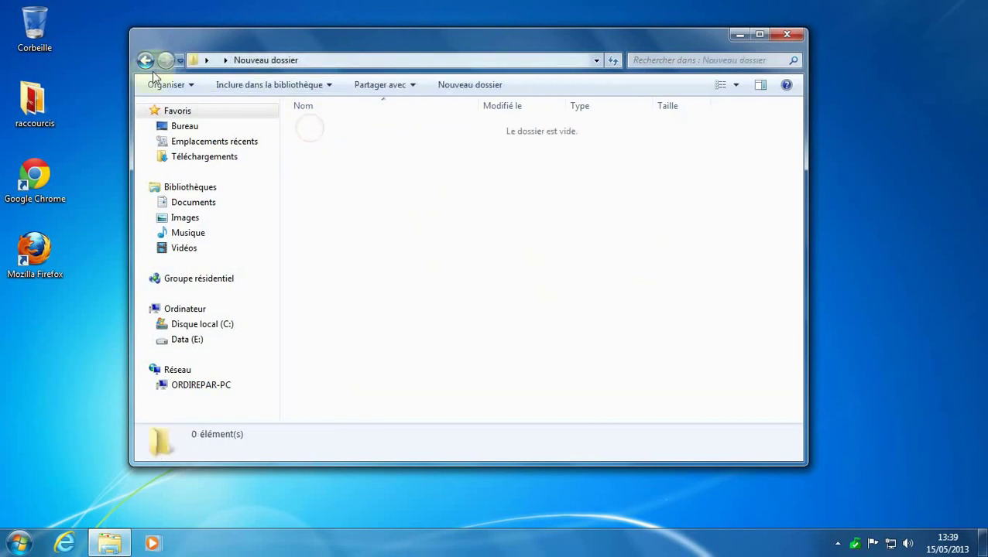
left_click(218, 62)
left_click(337, 180)
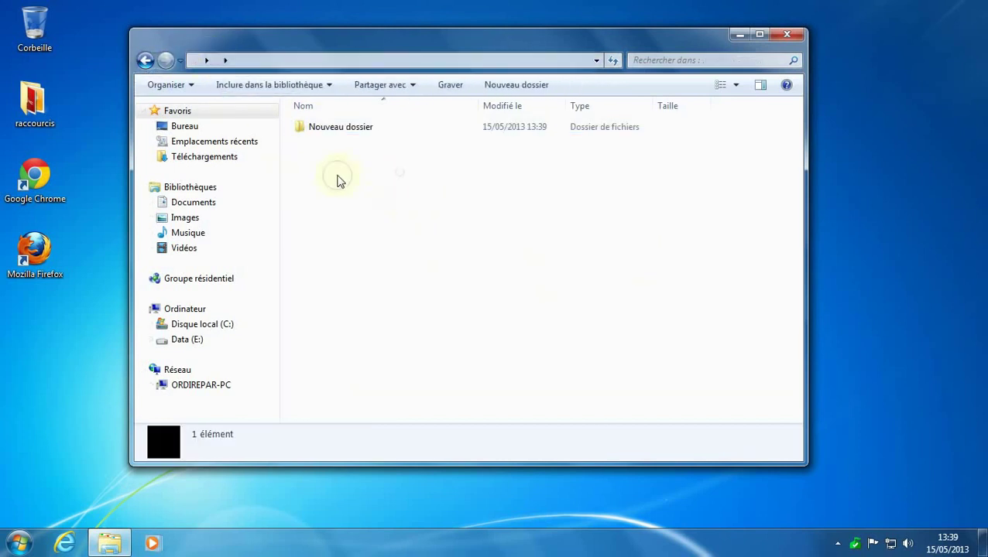
- Create a new text document named toto.txt in the invisible folder
right_click(337, 177)
mouse_move(406, 352)
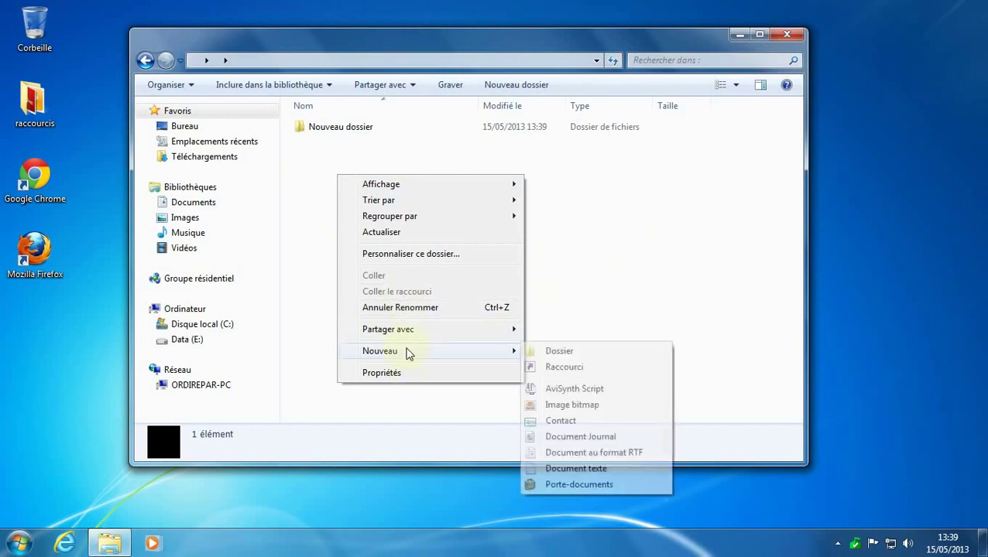
left_click(573, 468)
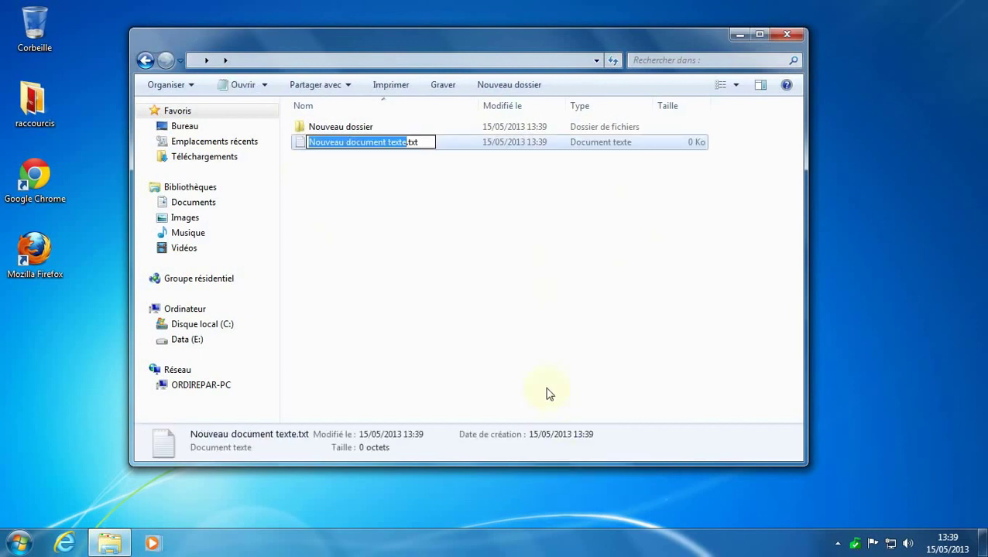
type("toto")
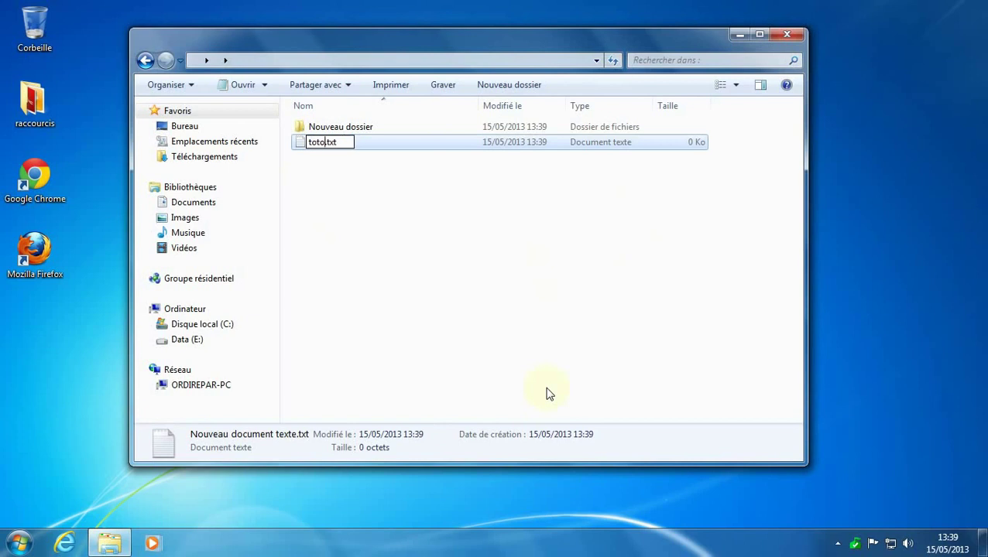
key("Return")
- Write "lkjsdflkjgklsmdjflmgjsdlmf" in toto.txt and save the file on closing it
key("Return")
type("lkjsdflkjgklsmdjflmgjsdlmf")
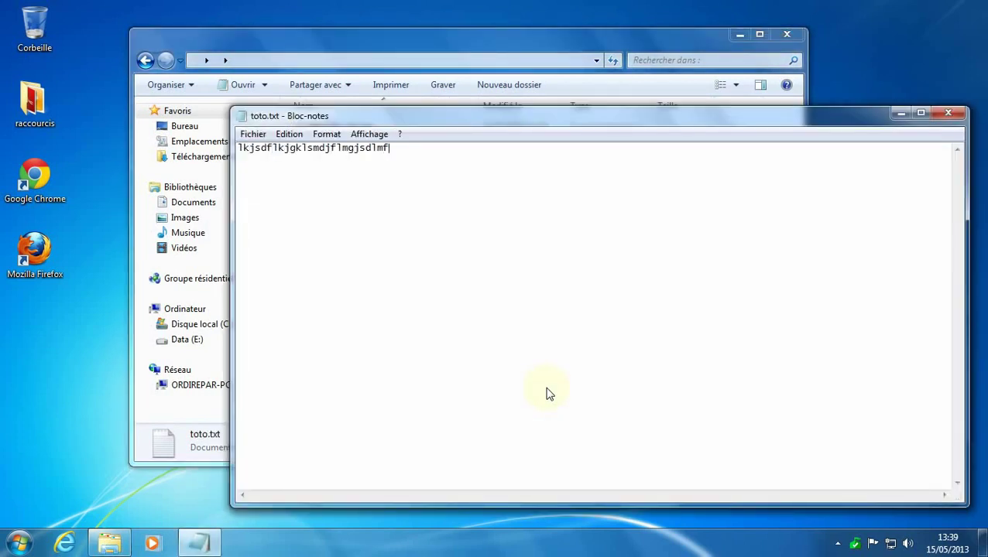
left_click(948, 113)
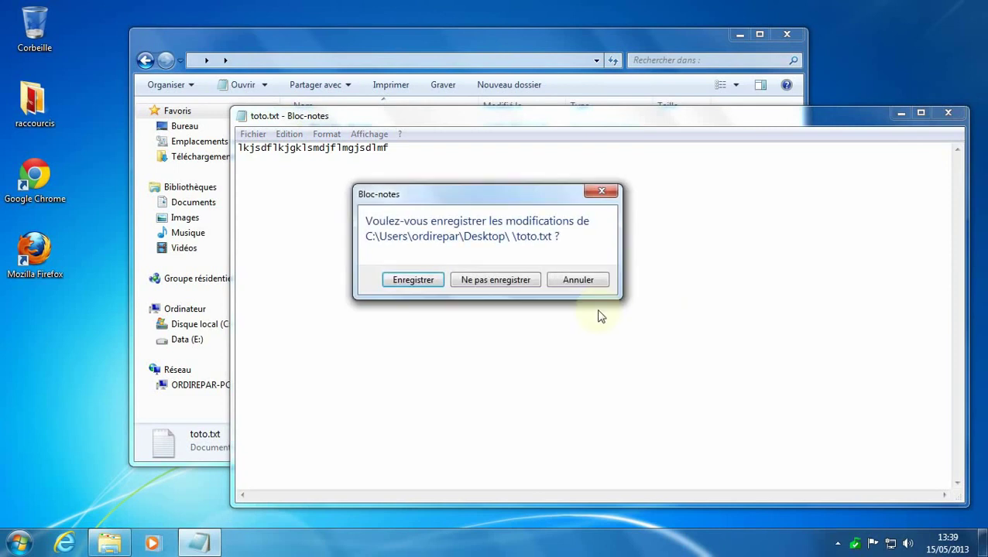
left_click(411, 282)
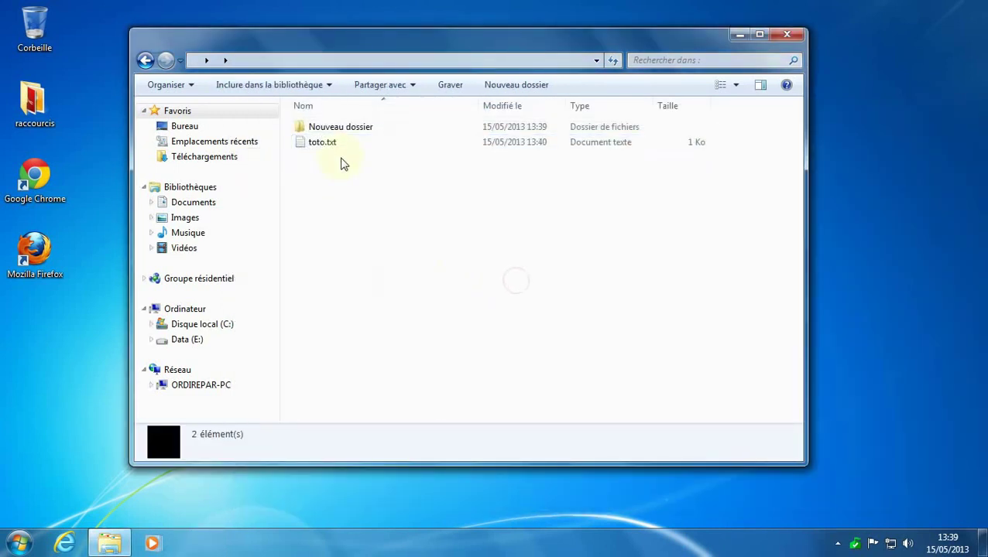
- Reopen toto.txt to check its saved content, and close both the file and the folder window
double_click(310, 148)
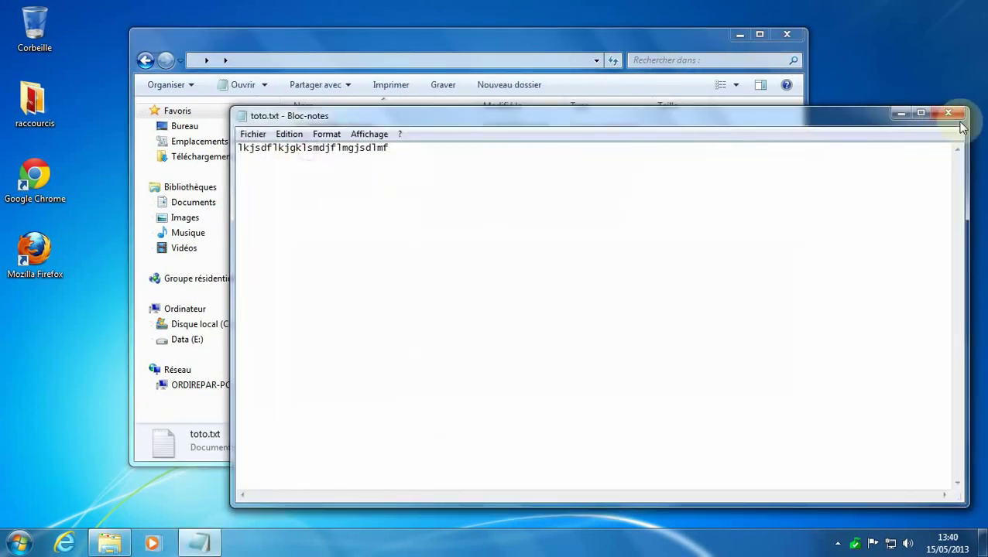
left_click(958, 120)
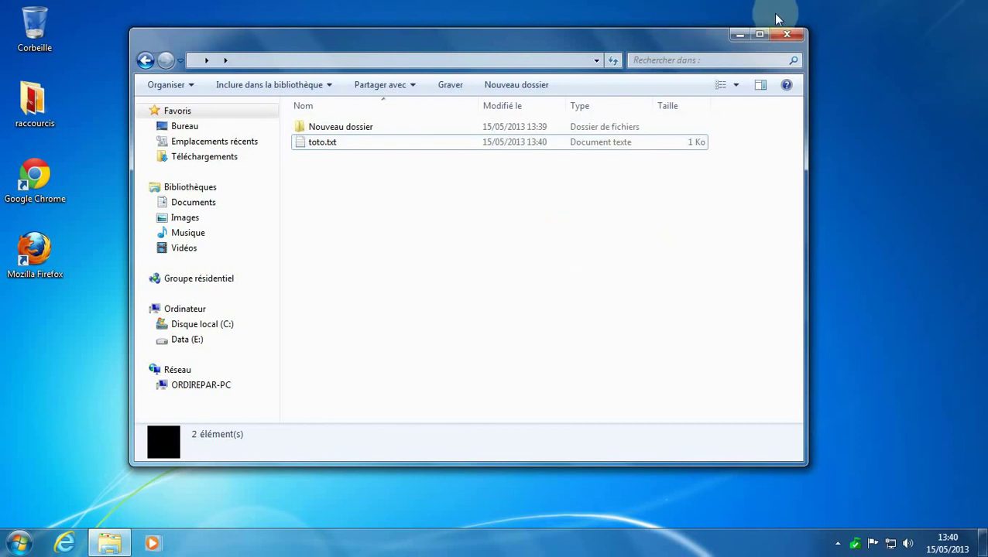
left_click(785, 34)
left_click(624, 122)
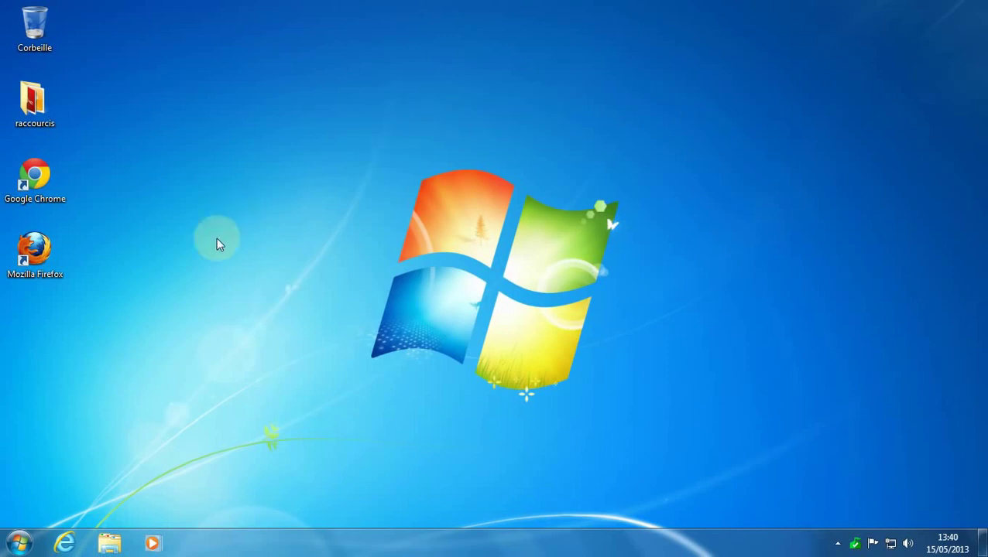
- Locate the invisible folder on the desktop and move it near the desktop's upper-right corner
left_click_drag(701, 154, 636, 205)
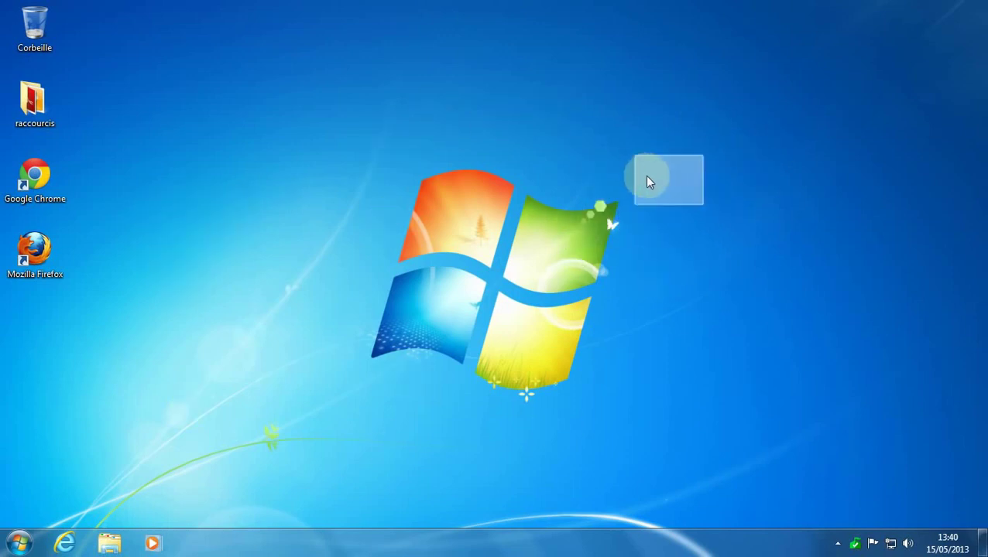
mouse_move(667, 184)
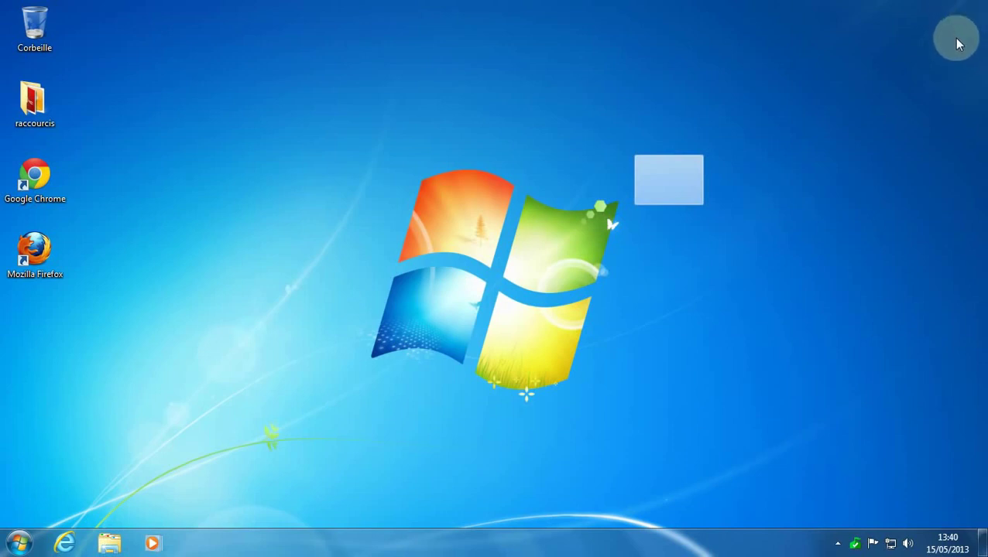
left_click_drag(952, 88, 953, 94)
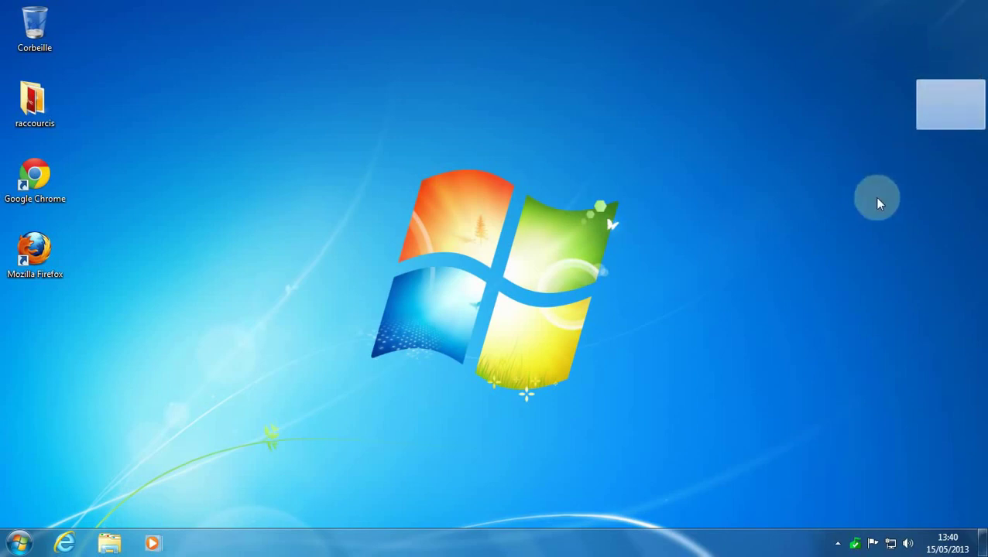
left_click(929, 182)
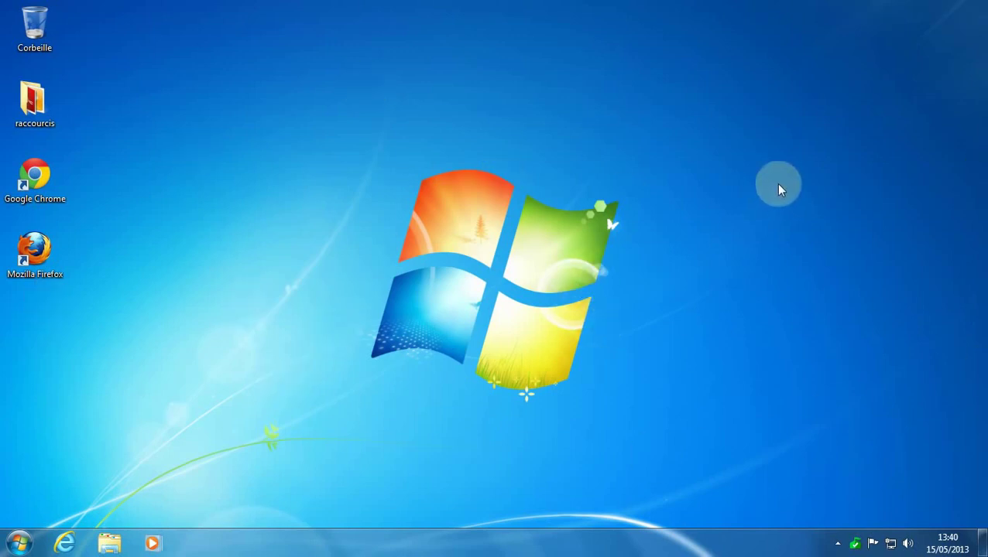
- Find the invisible folder at its new place, open it to check its contents, and close it
left_click_drag(916, 80, 934, 99)
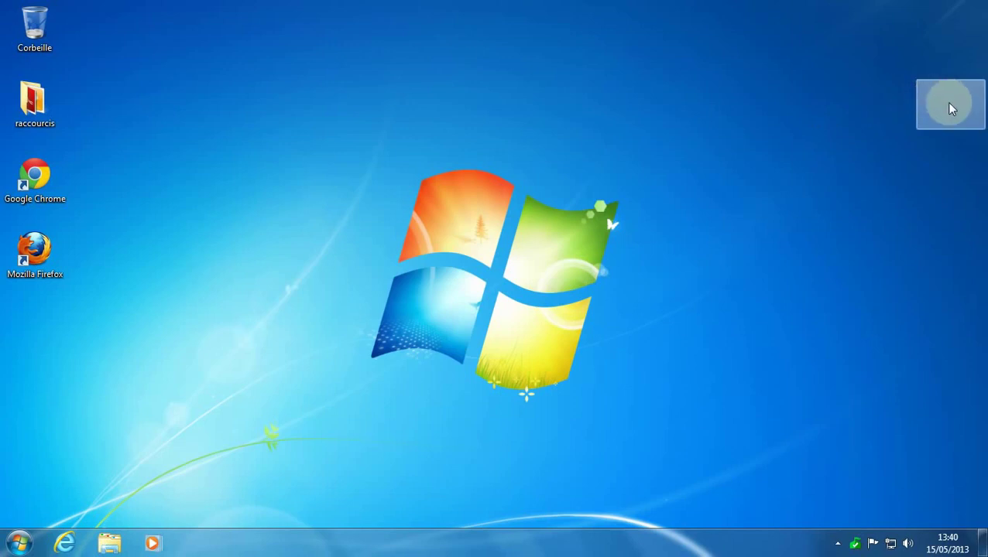
double_click(952, 101)
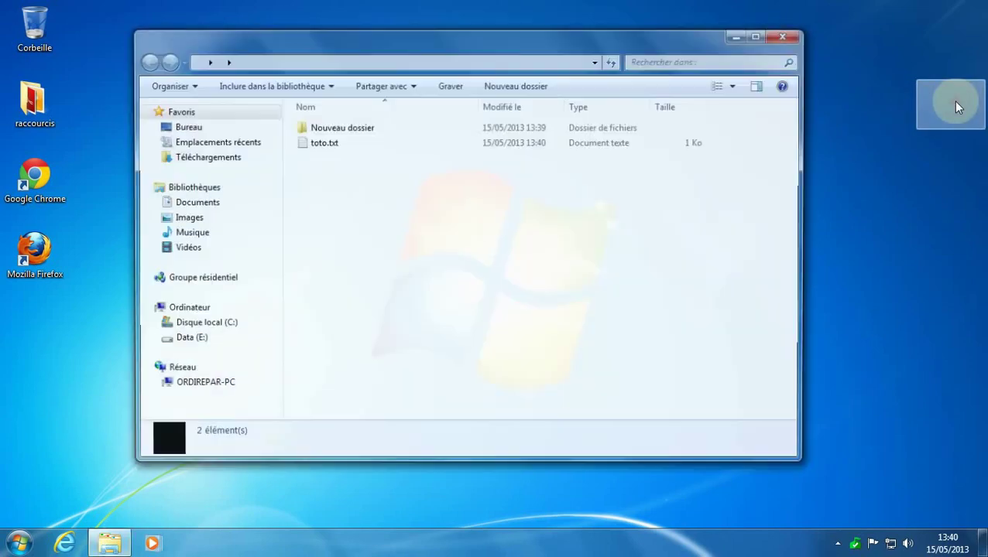
left_click(787, 34)
left_click(517, 133)
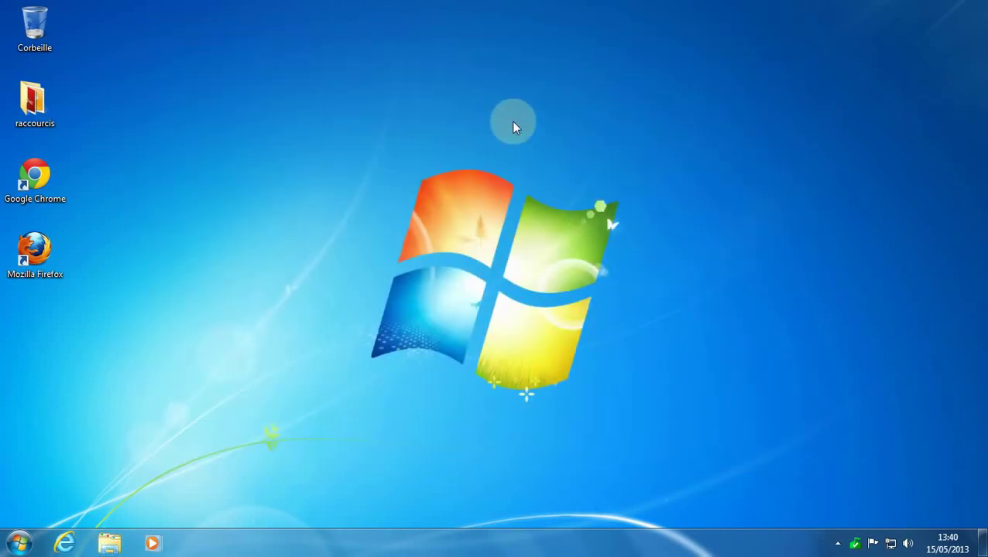